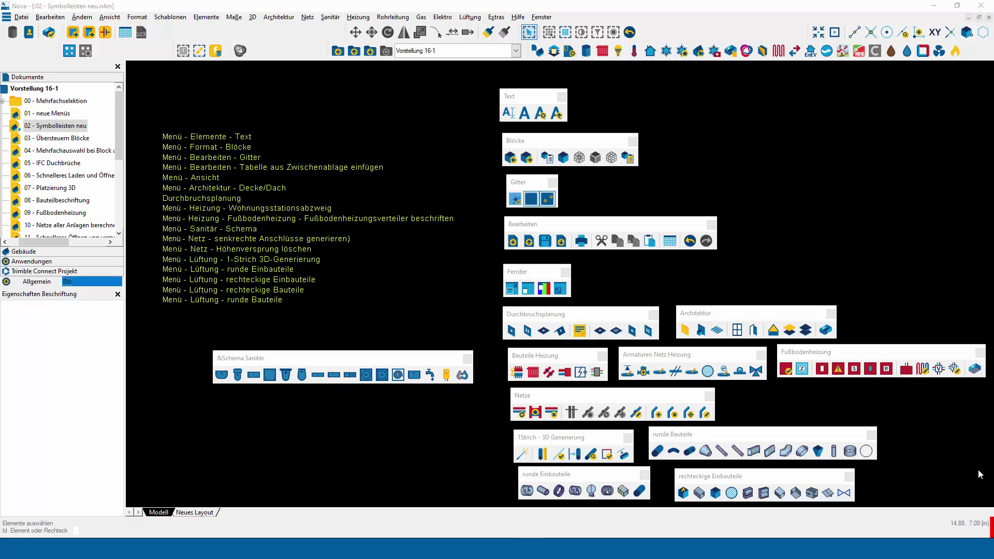
Step: Open and dismiss the toolbar arrangement menu, then drop down the Ansicht view menu
right_click(694, 32)
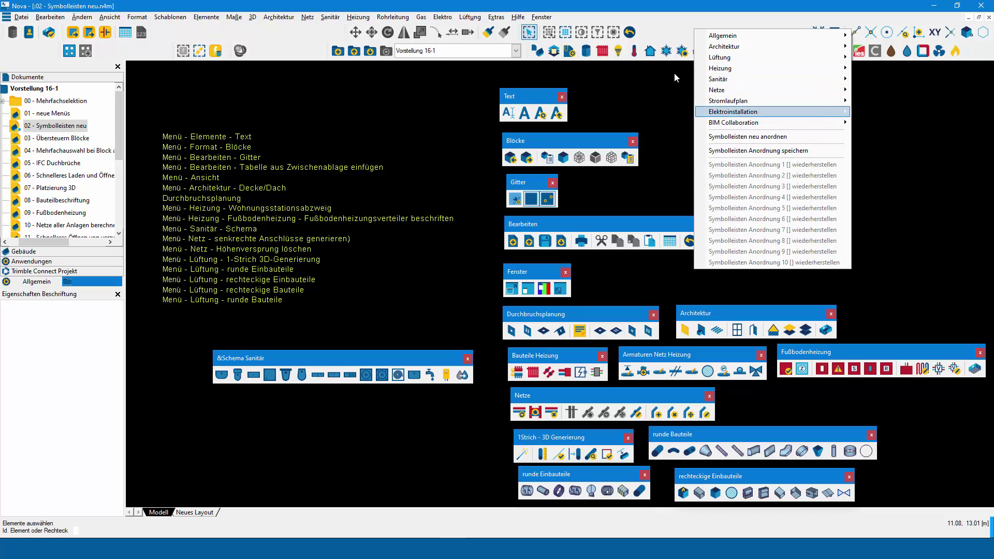
click(666, 27)
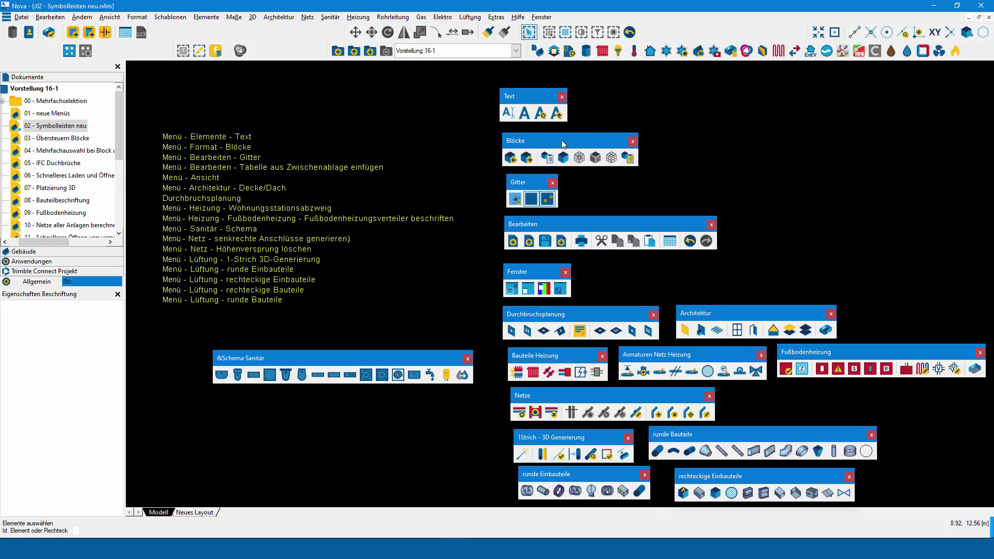
drag(563, 144, 563, 144)
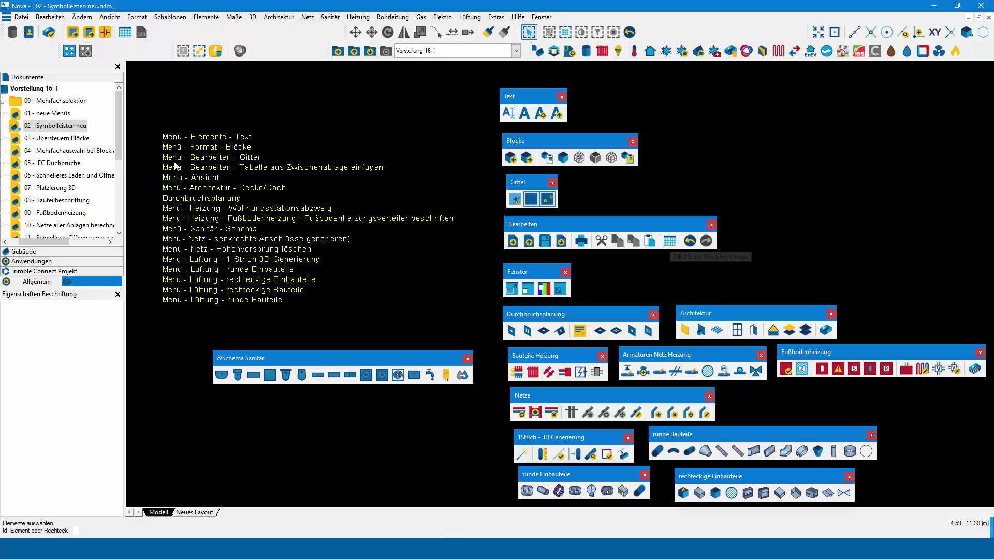
click(115, 18)
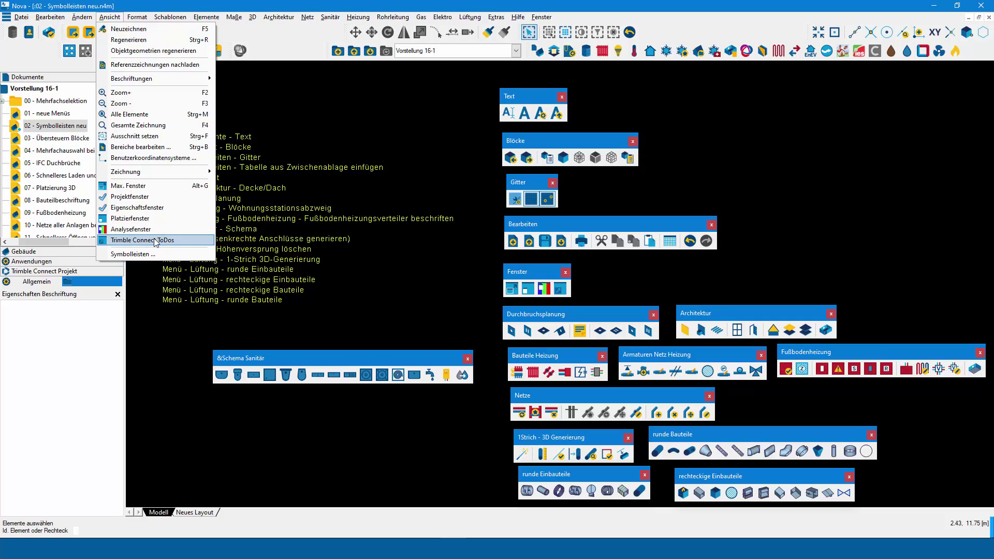
Step: Close the Ansicht menu without running any view command
click(514, 259)
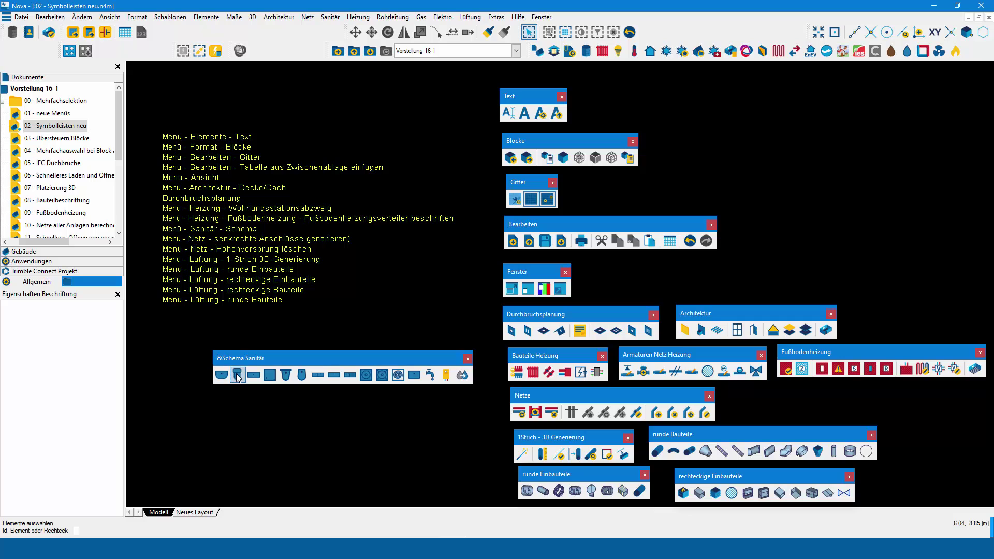
click(238, 375)
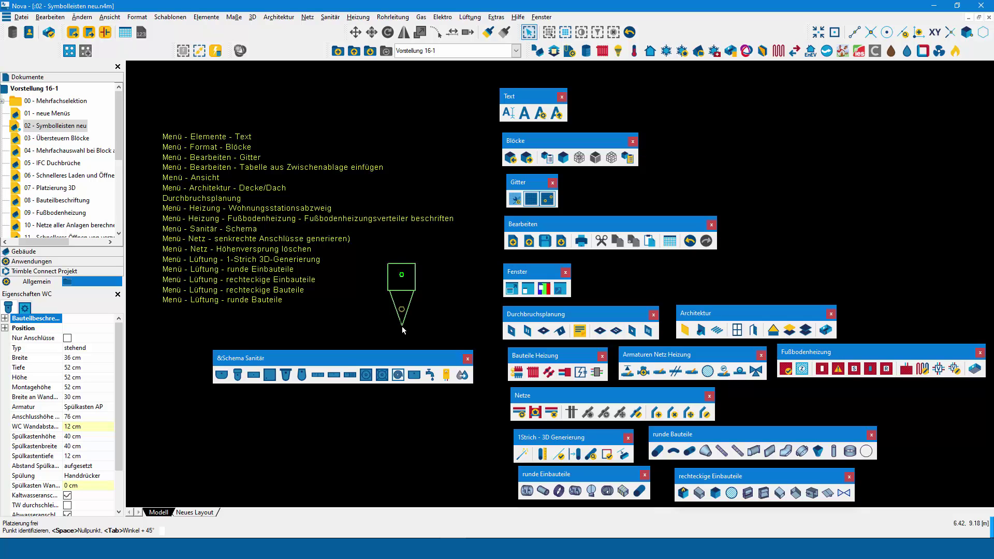
key(Escape)
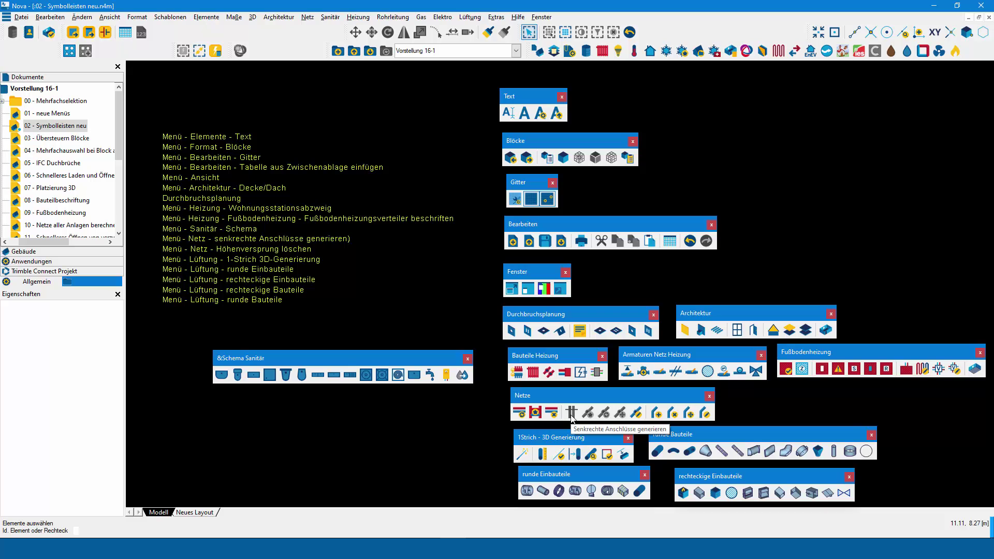
Step: Switch to NEUES IN 16-1.pdf in Acrobat Reader and scroll through pages 31–34 to the Netze section
key(alt+Tab)
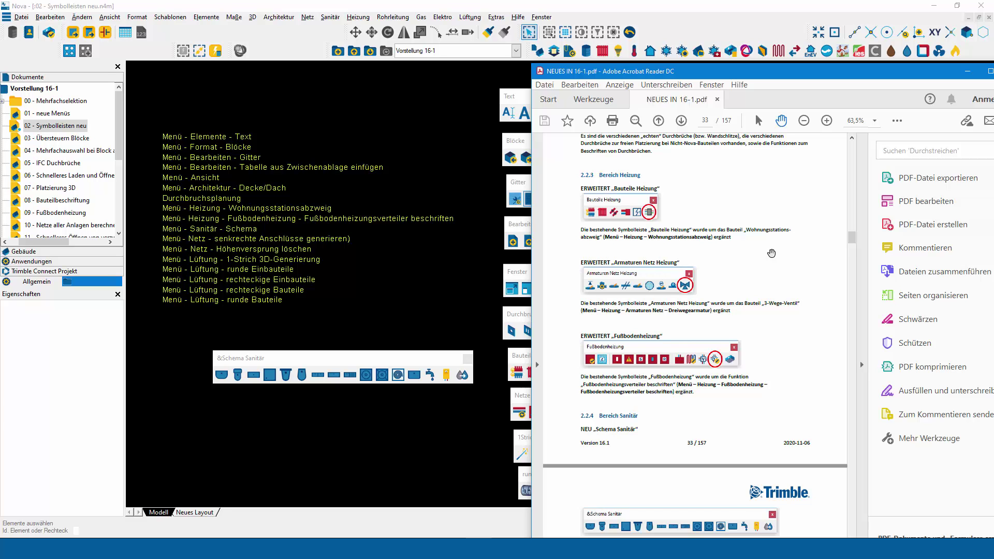
scroll(772, 253, up, 3)
scroll(771, 253, up, 2)
scroll(771, 253, up, 3)
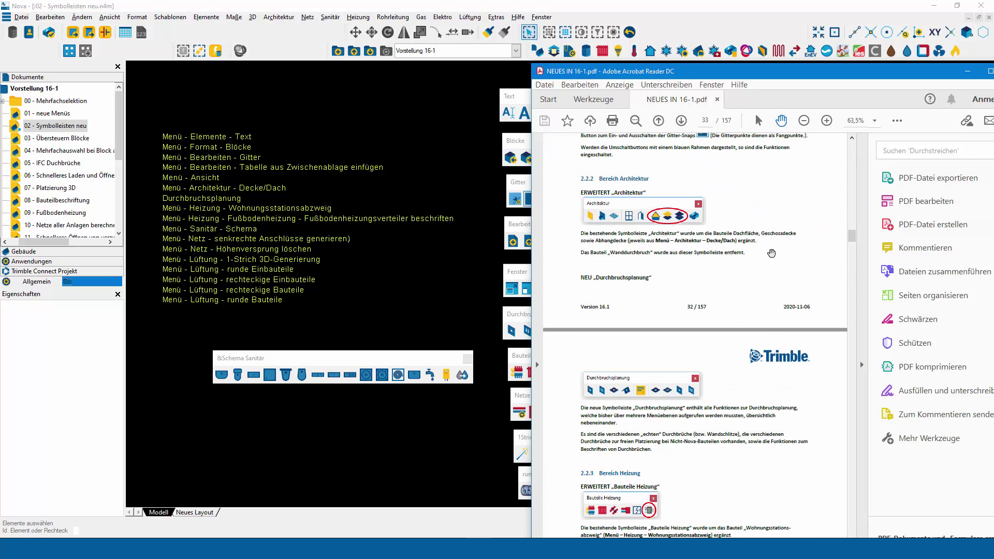
scroll(771, 253, up, 2)
scroll(771, 253, up, 2)
scroll(771, 253, up, 2)
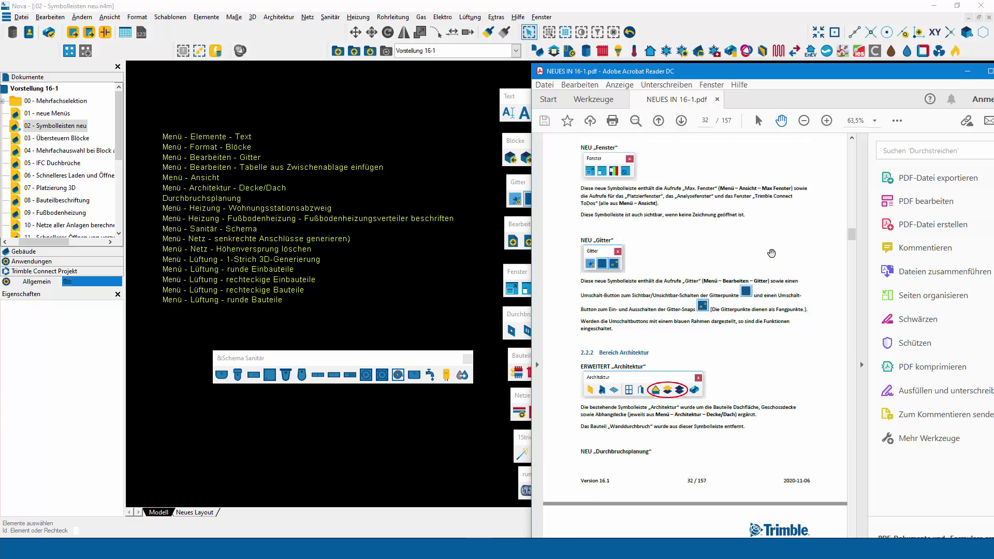
scroll(771, 253, up, 3)
scroll(771, 253, up, 3)
scroll(772, 253, up, 4)
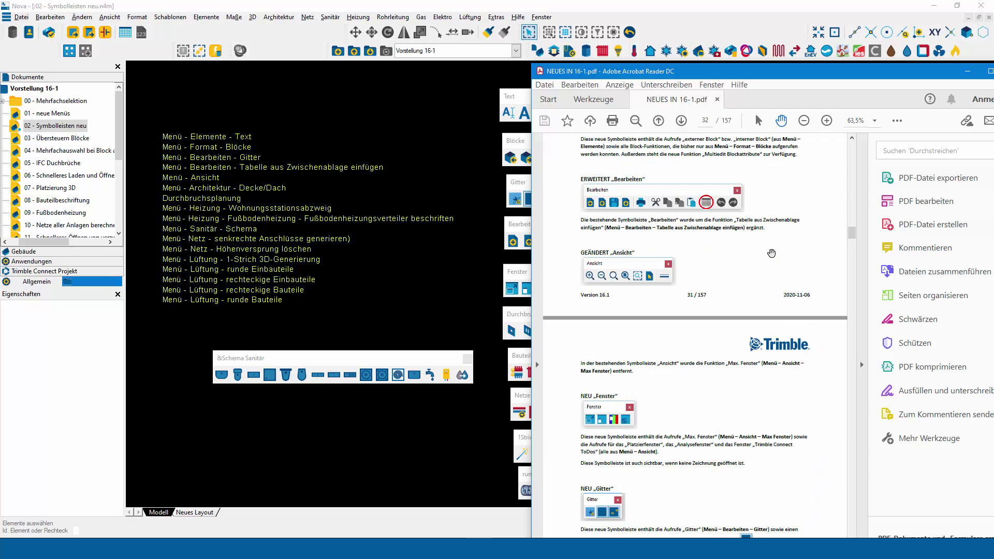
scroll(772, 253, up, 4)
scroll(771, 253, up, 2)
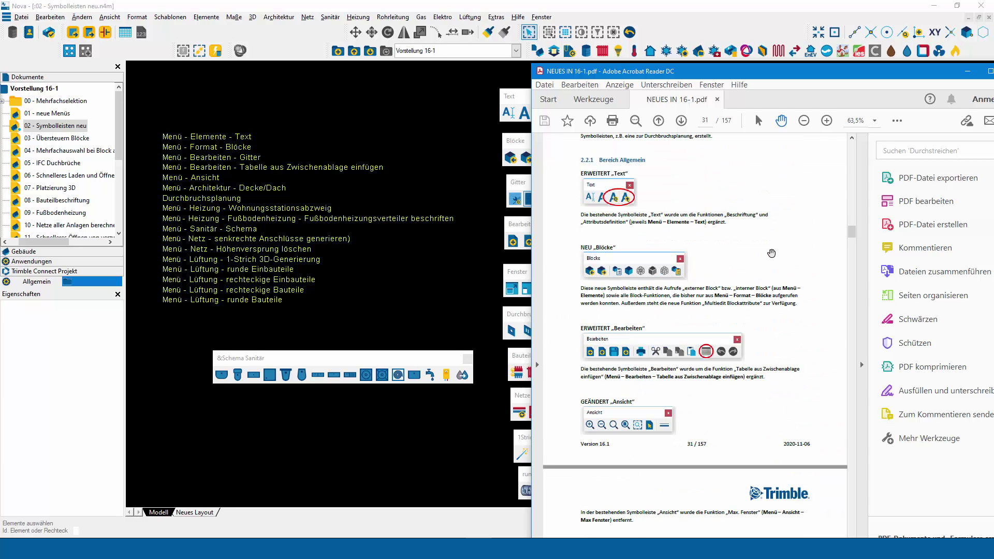
scroll(771, 253, down, 4)
scroll(771, 253, down, 4)
scroll(771, 254, down, 4)
scroll(772, 253, down, 4)
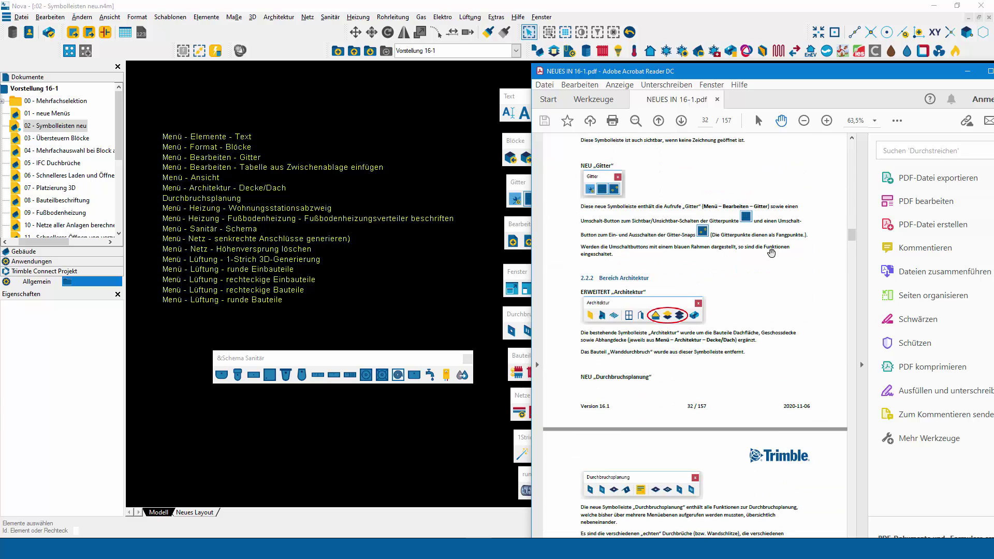
scroll(772, 253, down, 6)
scroll(771, 254, down, 6)
scroll(772, 253, down, 2)
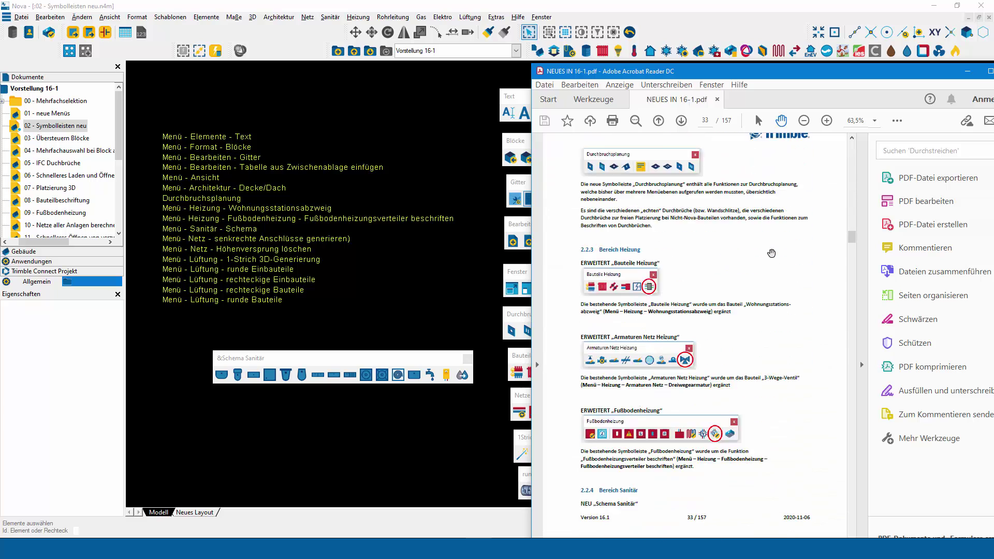
scroll(771, 253, down, 3)
scroll(771, 253, down, 4)
scroll(772, 253, down, 5)
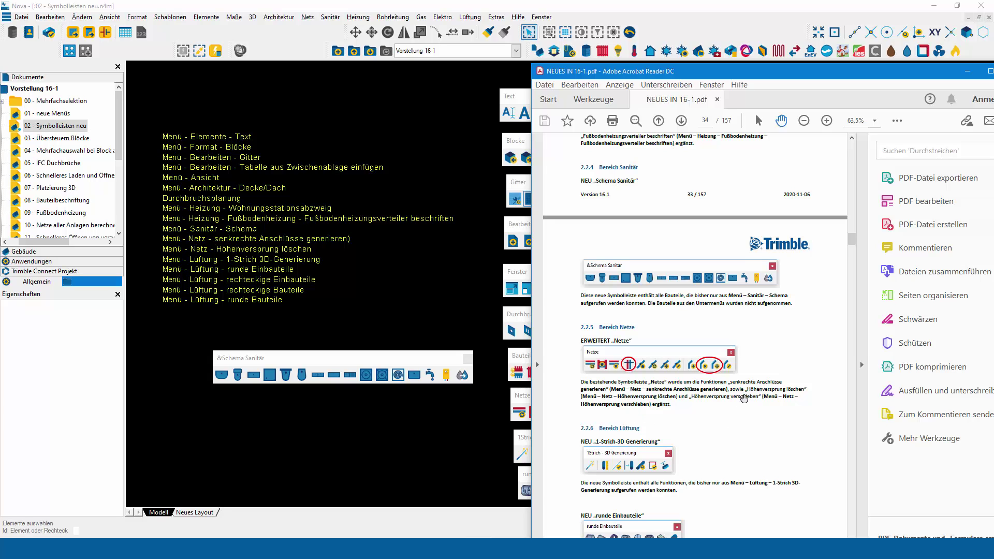
Step: Bring the Trimble Nova drawing window back in front of Acrobat Reader
click(480, 314)
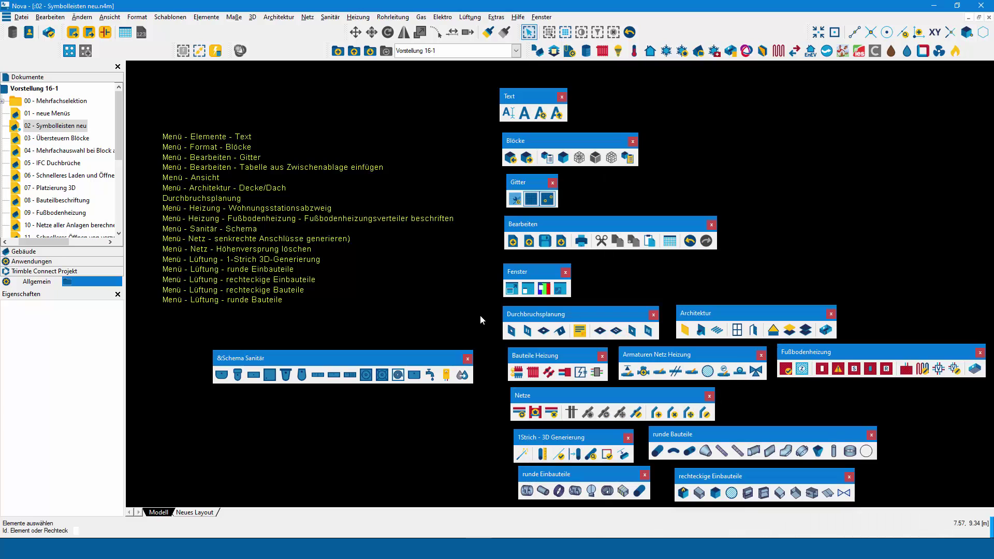
click(662, 394)
Step: Close ten floating toolbars, including Netze, Fußbodenheizung, Durchbruchsplanung and the Einbauteile bars
click(628, 437)
click(645, 475)
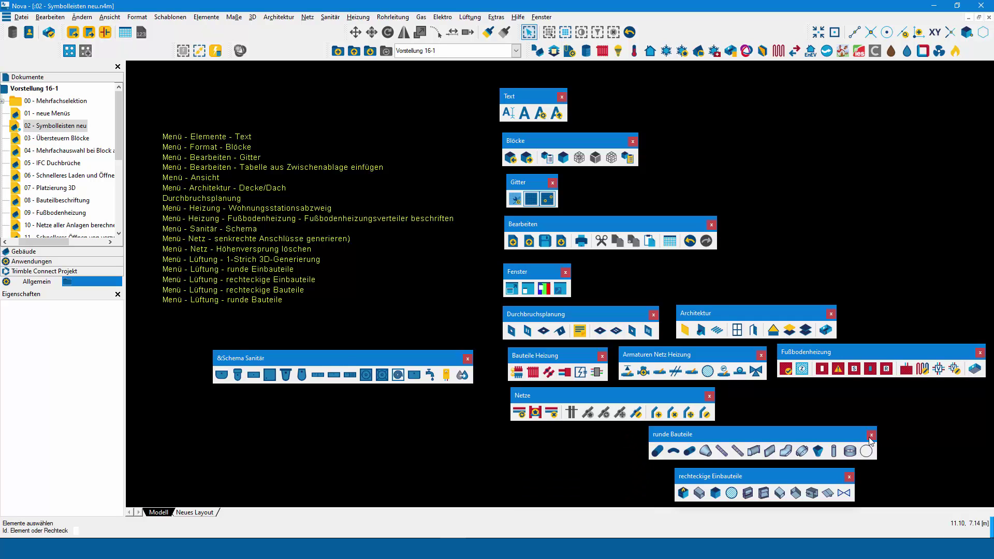
click(869, 438)
click(849, 476)
click(709, 396)
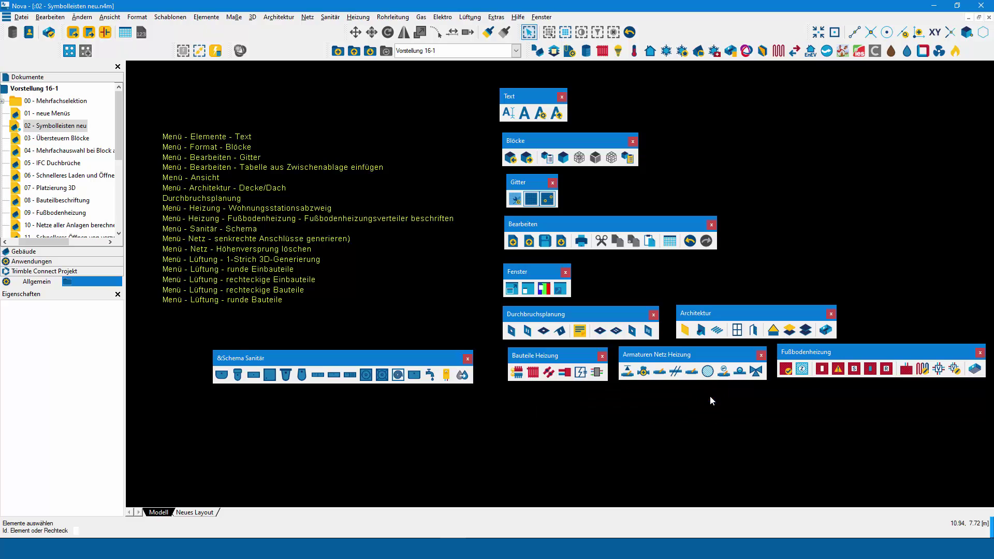
click(980, 352)
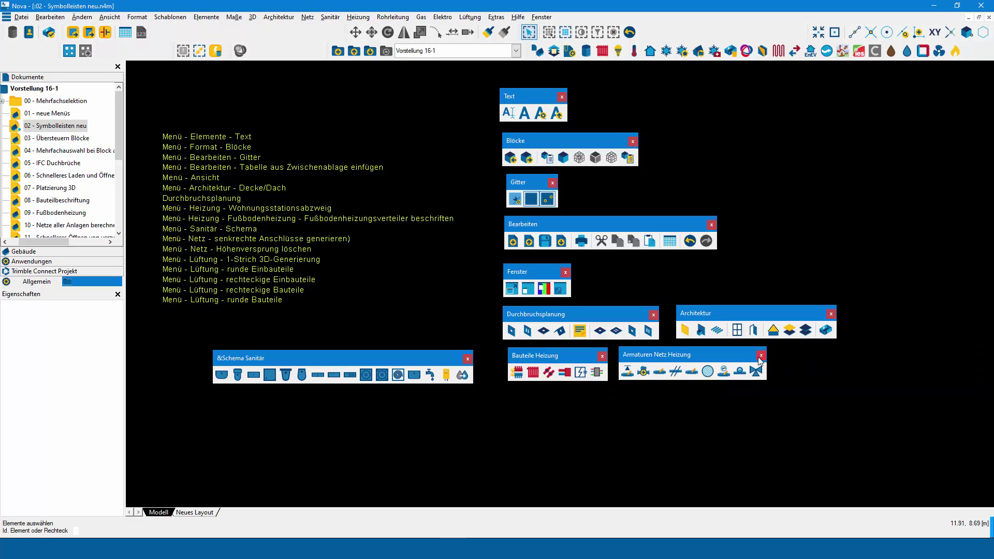
click(760, 356)
click(602, 357)
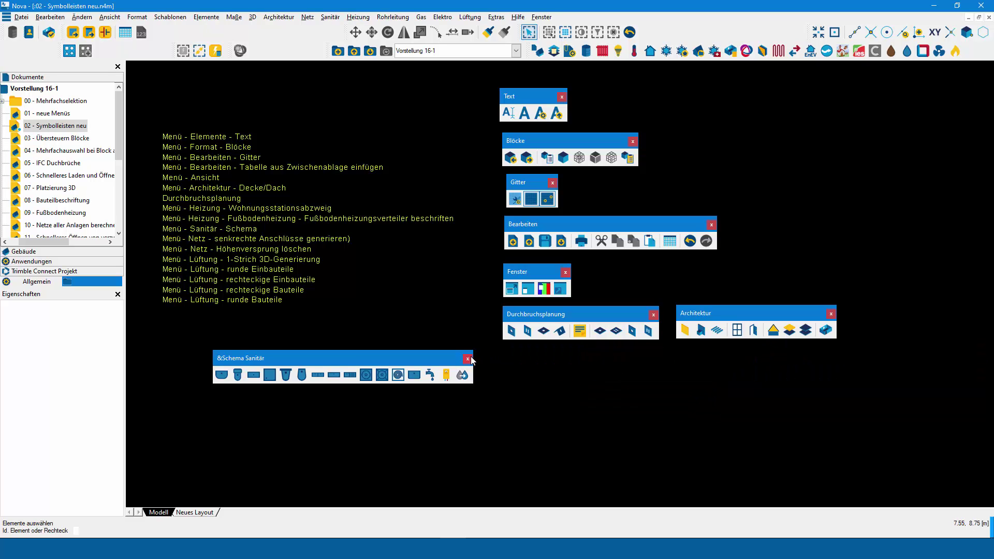
click(468, 359)
click(653, 315)
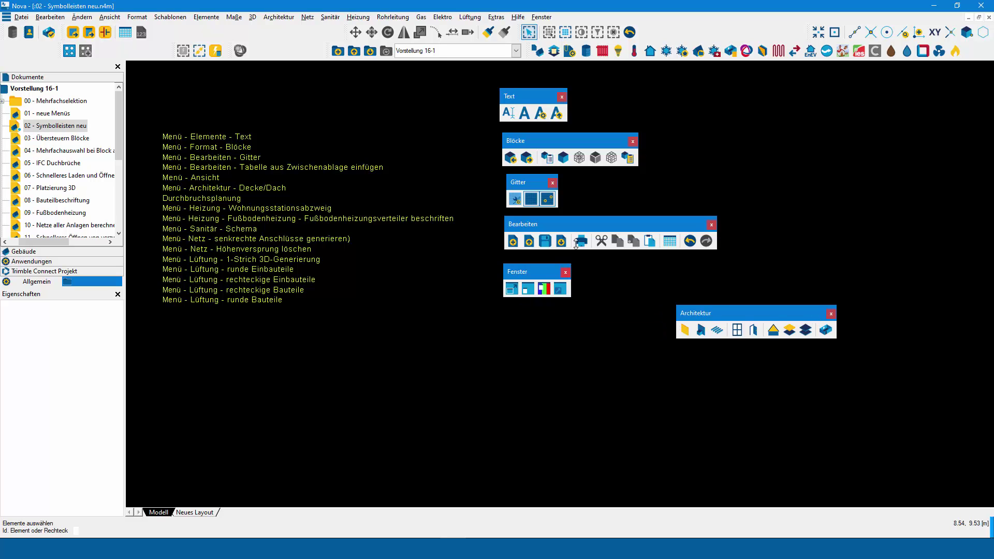
Step: Rearrange toolbars, dock Text, Blöcke, Bearbeiten, Architektur and Fenster, and move Gitter higher
right_click(675, 33)
click(768, 137)
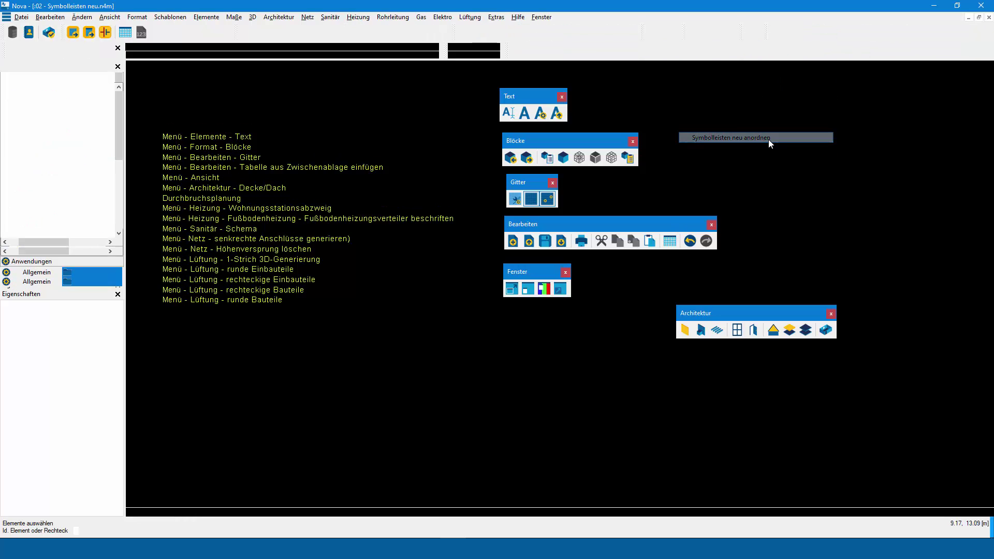
drag(544, 101, 608, 54)
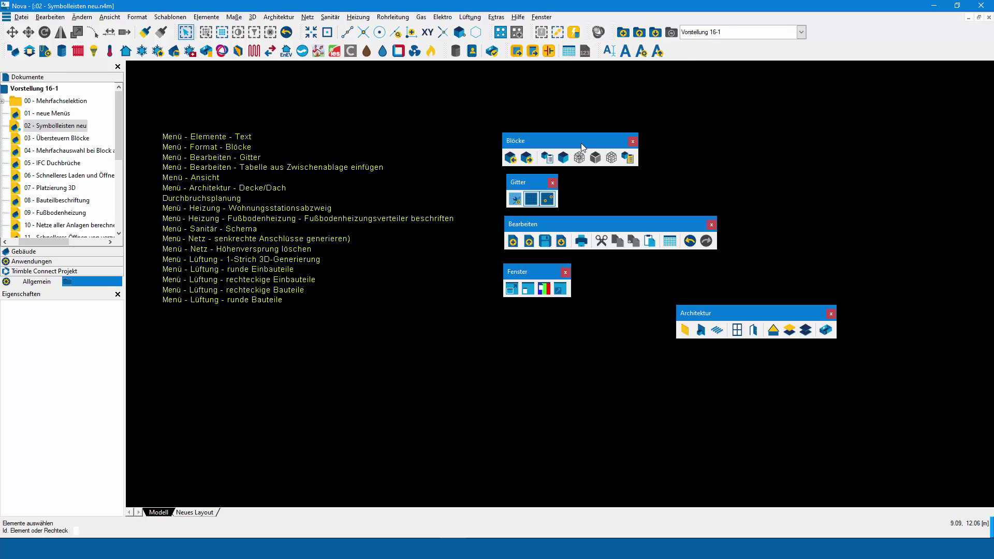
drag(581, 143, 714, 51)
drag(588, 213, 797, 65)
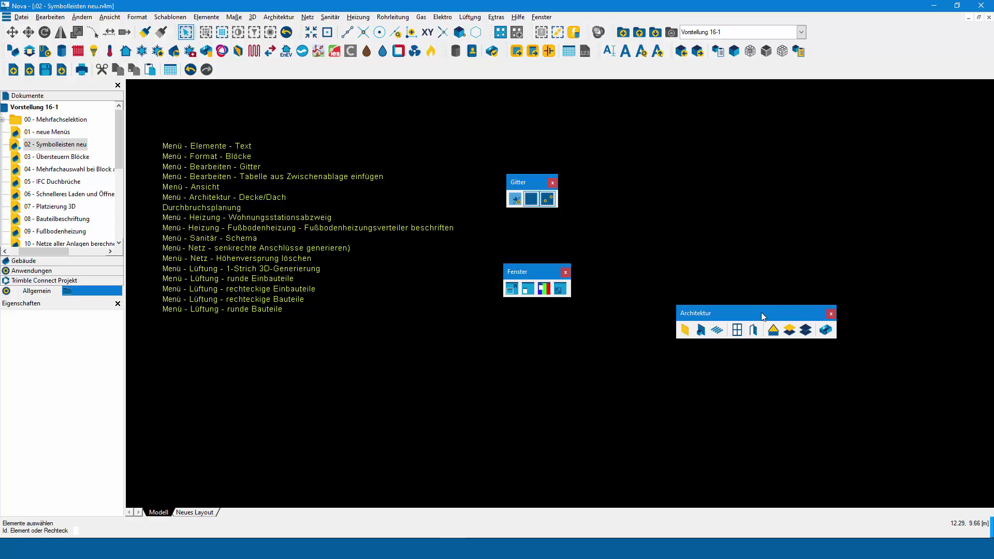
drag(760, 312, 844, 57)
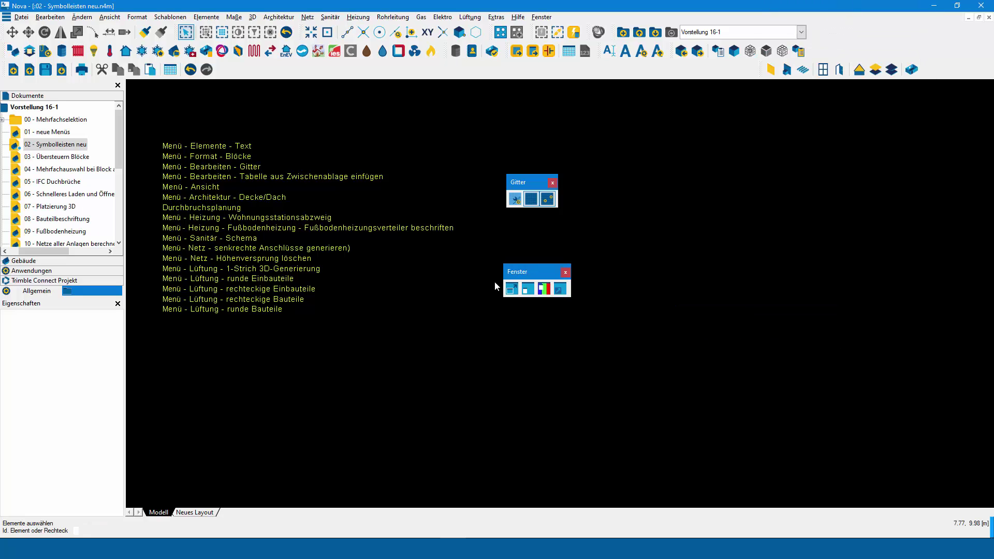
drag(517, 272, 828, 46)
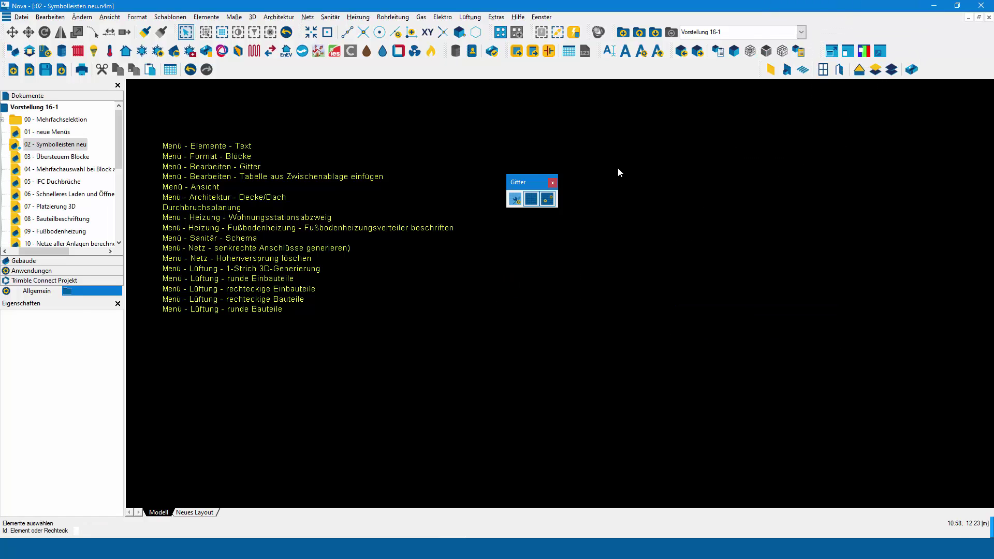
drag(534, 181, 383, 125)
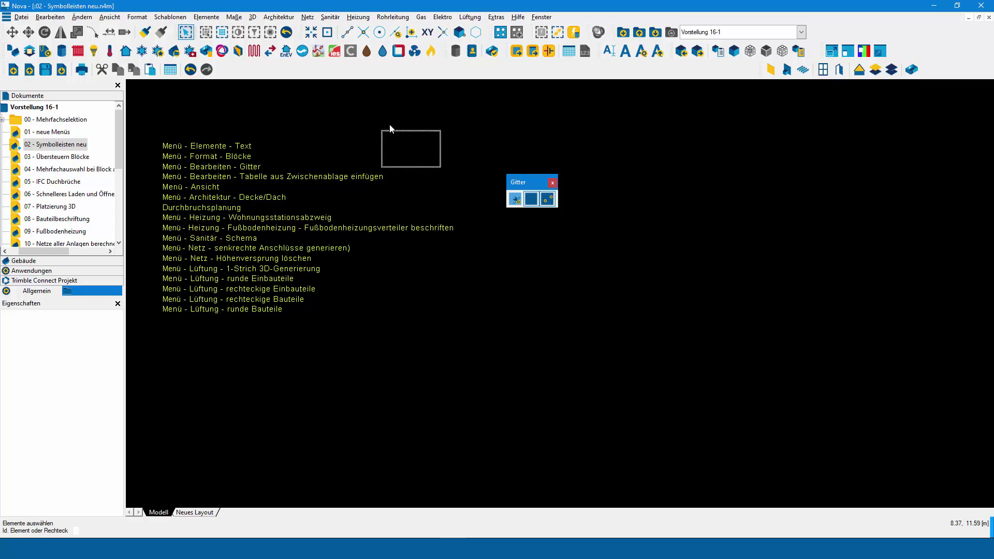
Step: Switch on a point grid with Raster X and Y set to 1 m
right_click(637, 268)
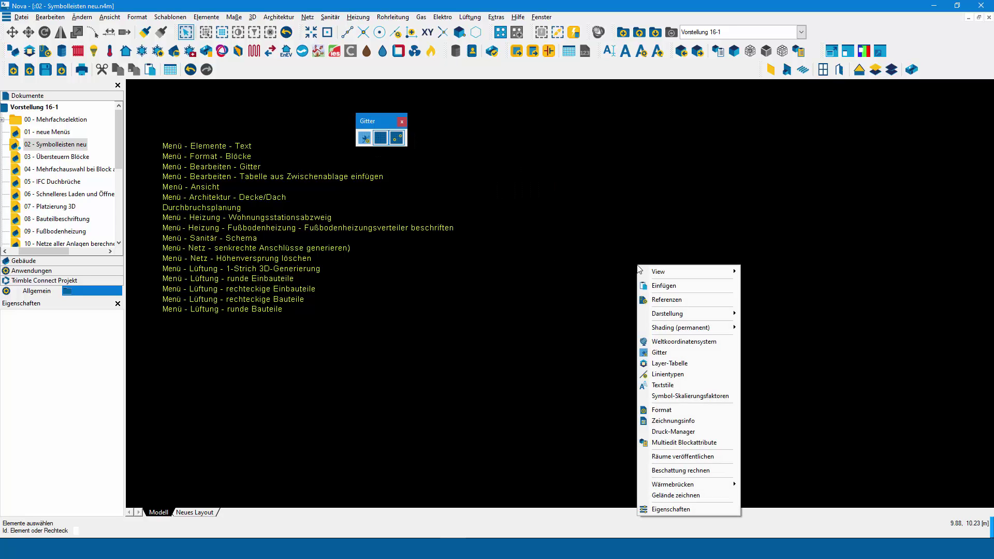
click(675, 353)
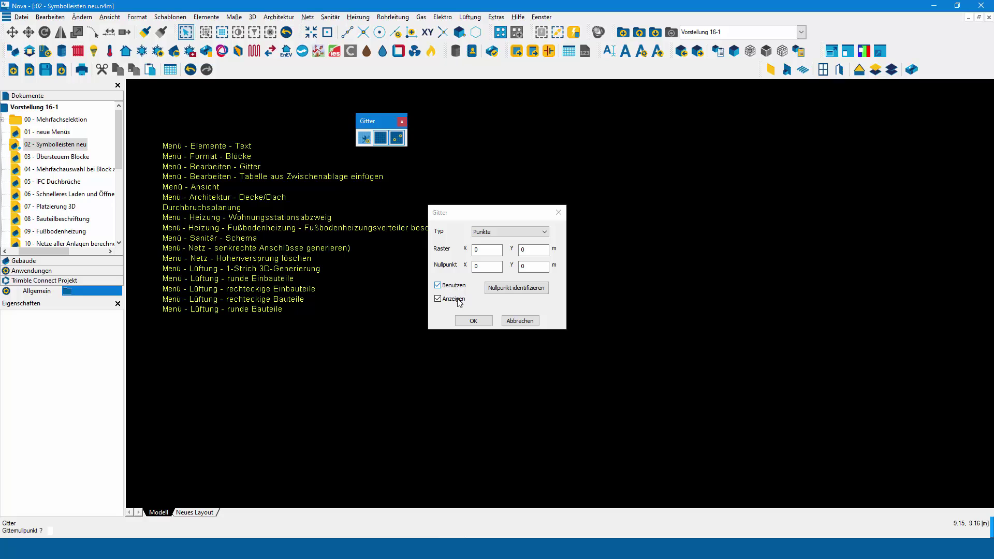
click(485, 250)
double_click(469, 251)
text(1)
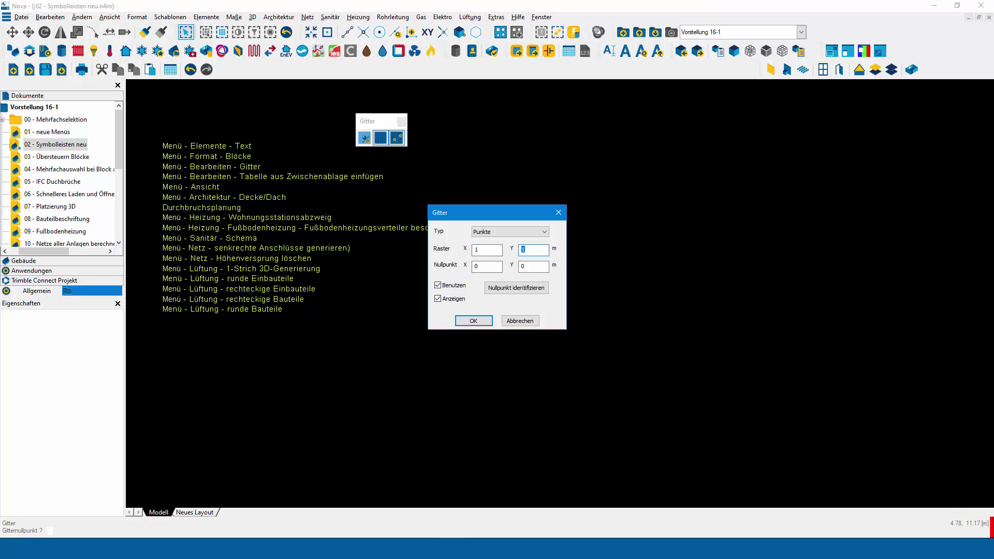
click(472, 321)
Step: Draw a green stepped polyline snapping to the grid points, then end the command
right_drag(473, 273, 610, 271)
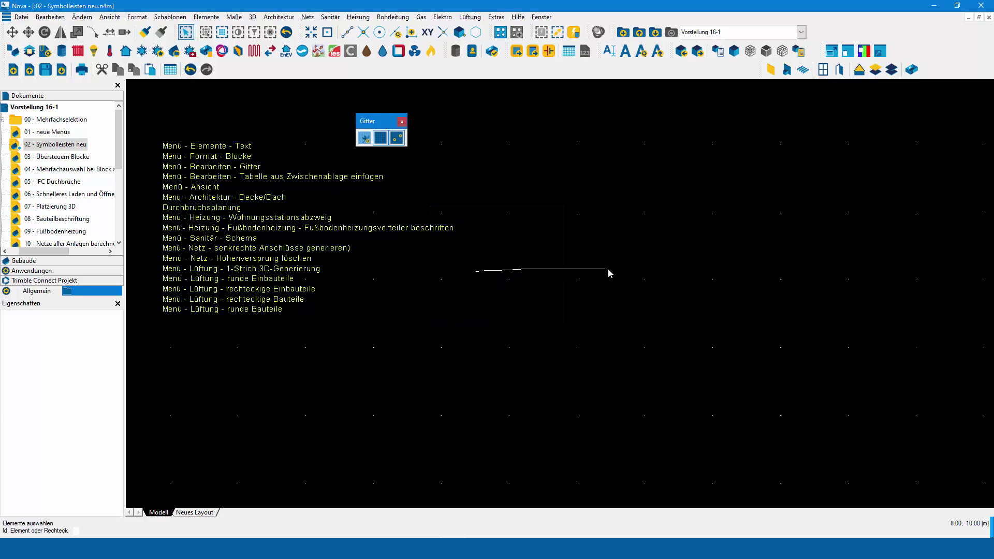
click(509, 280)
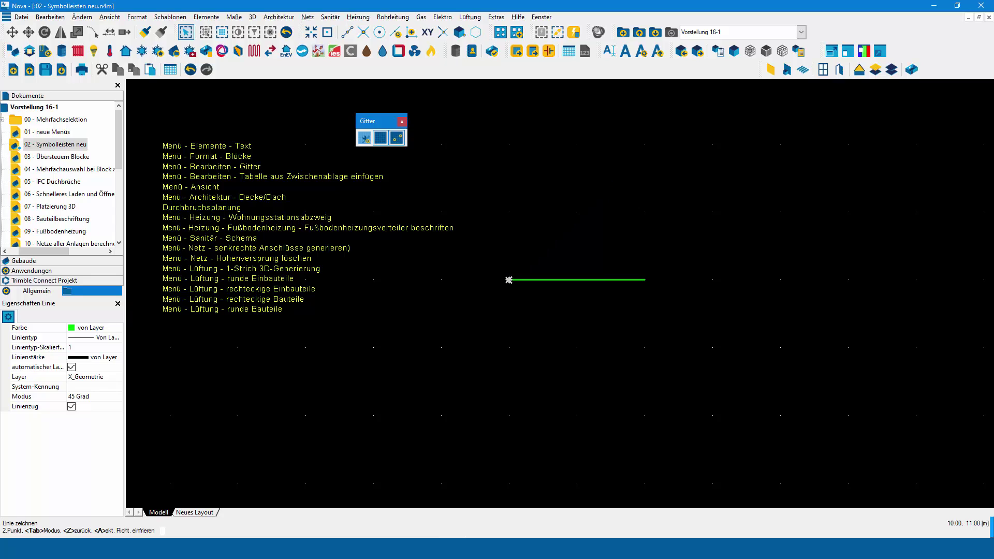
click(644, 280)
click(644, 211)
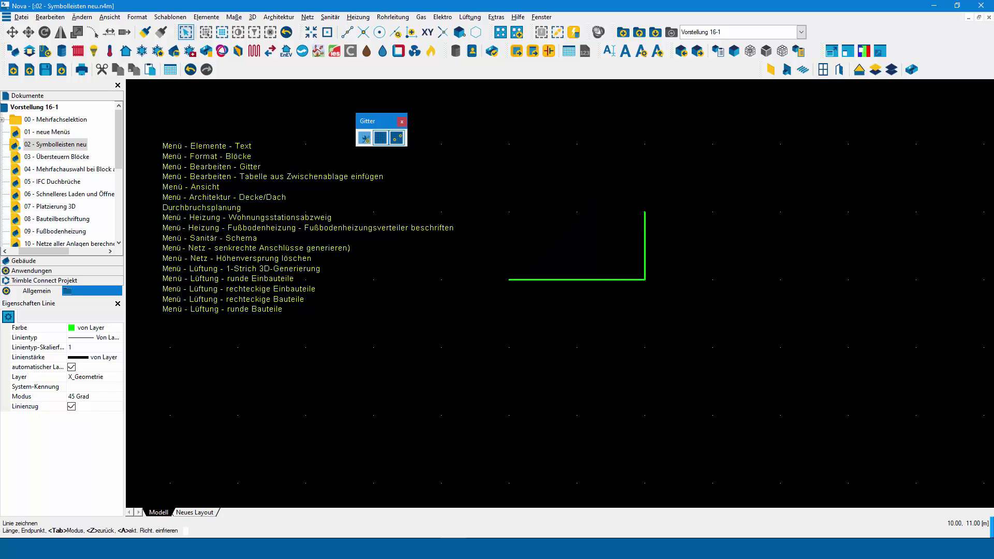
click(713, 212)
key(Escape)
Step: Zoom to the polyline, review Gitter settings unchanged, toggle Gitter sichtbar, and restart the line command
scroll(702, 257, up, 2)
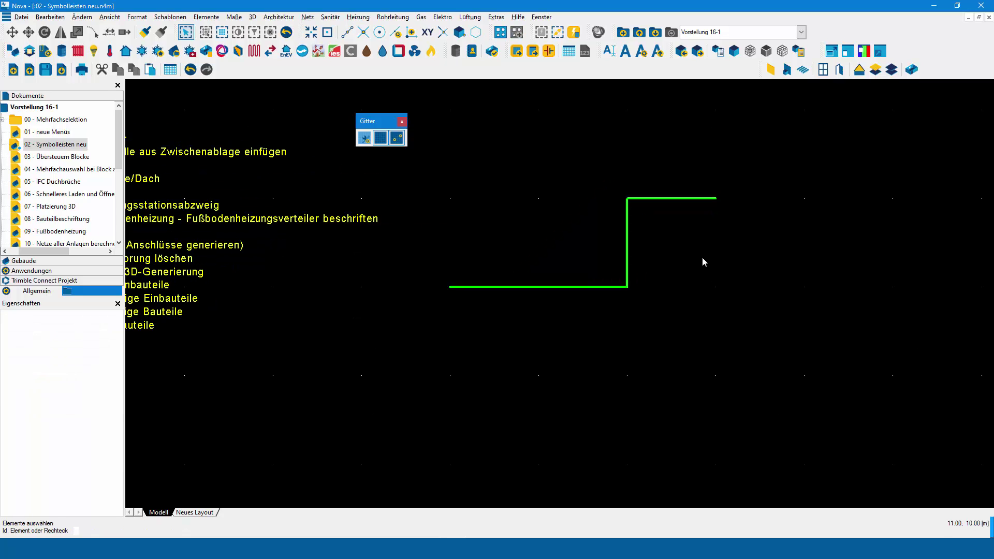
middle_drag(702, 257, 661, 273)
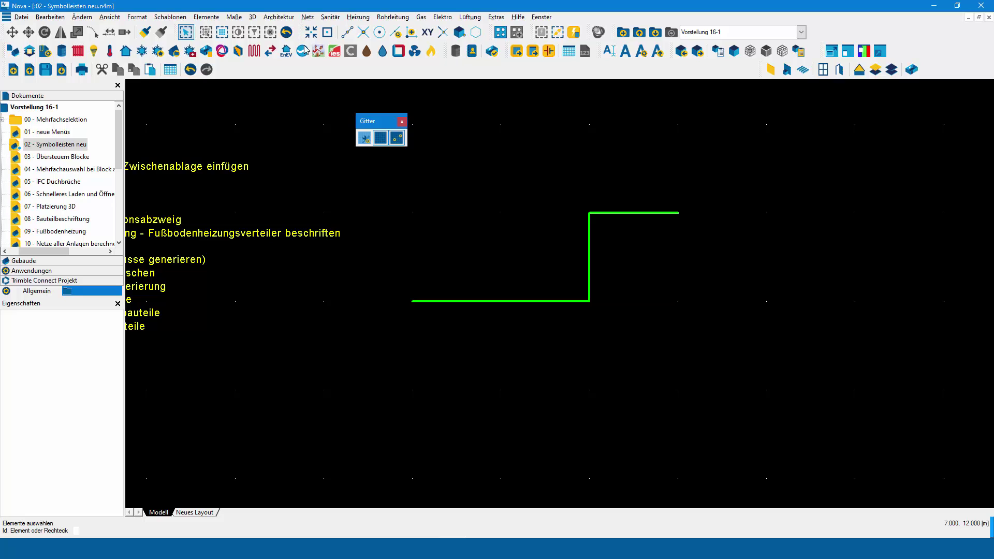
click(364, 138)
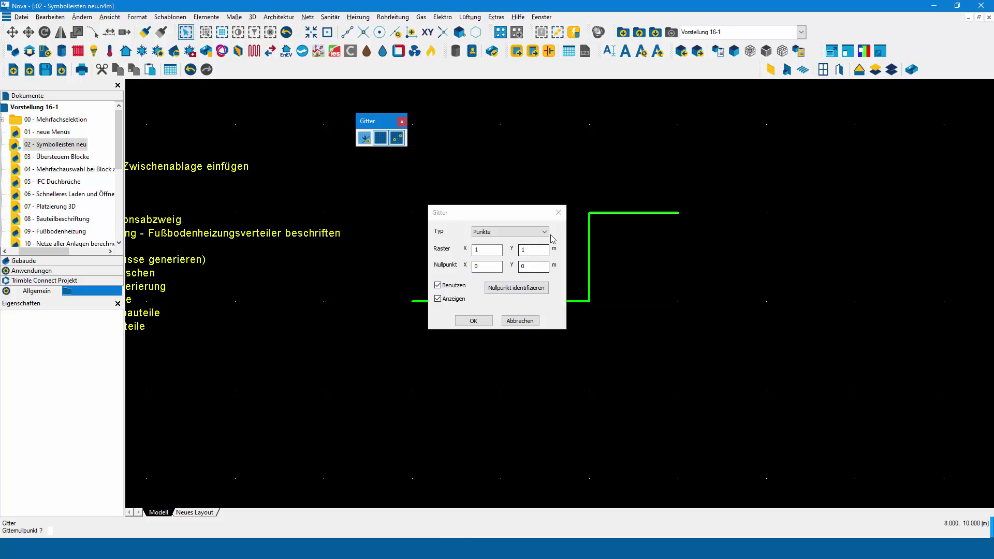
click(558, 213)
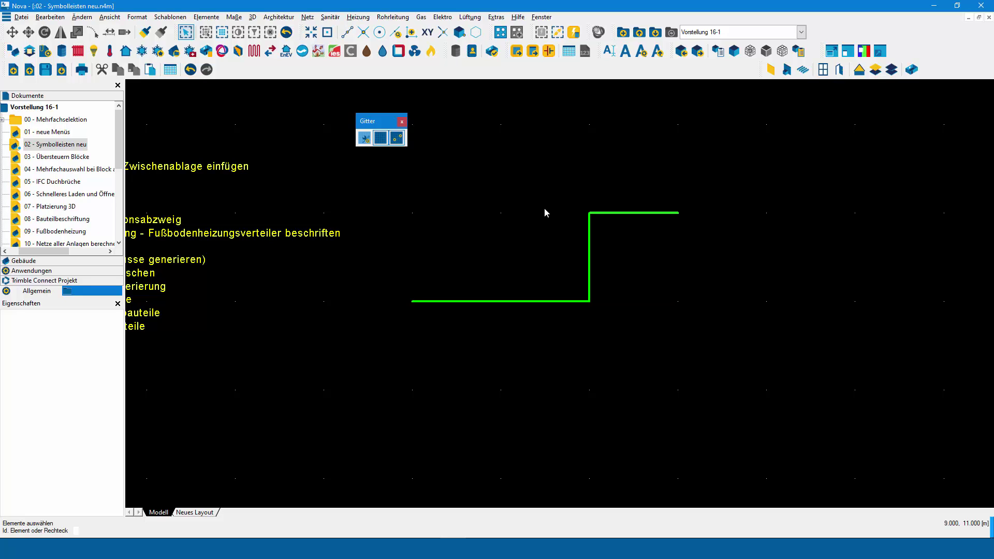
click(382, 138)
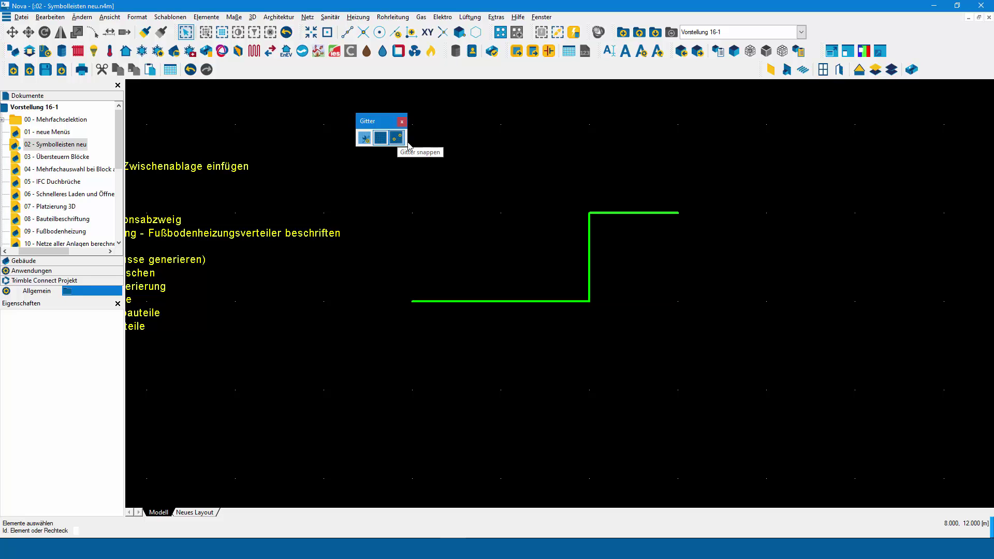
key(Return)
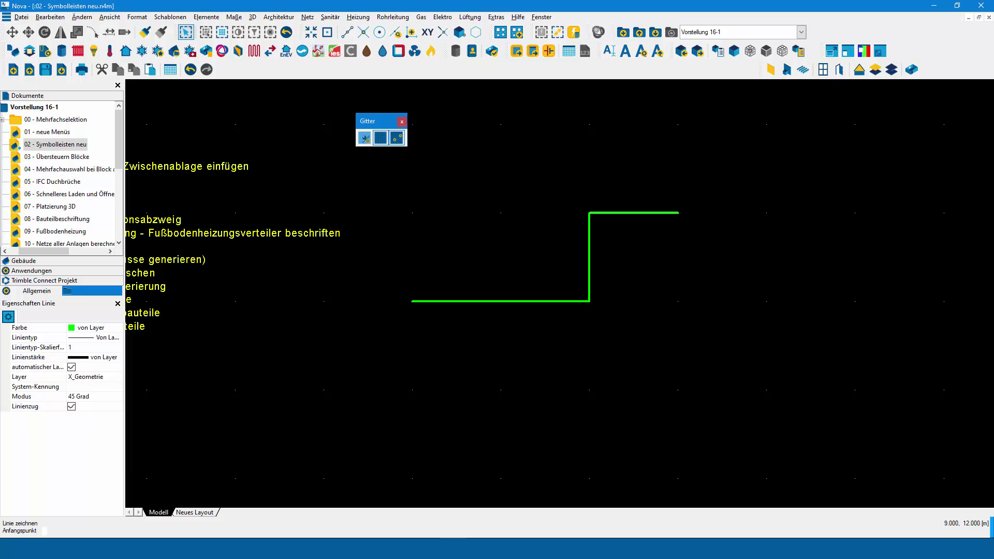
Step: Draw a nine-vertex green polyline on grid points, including two 45° diagonals, and finish it
click(501, 124)
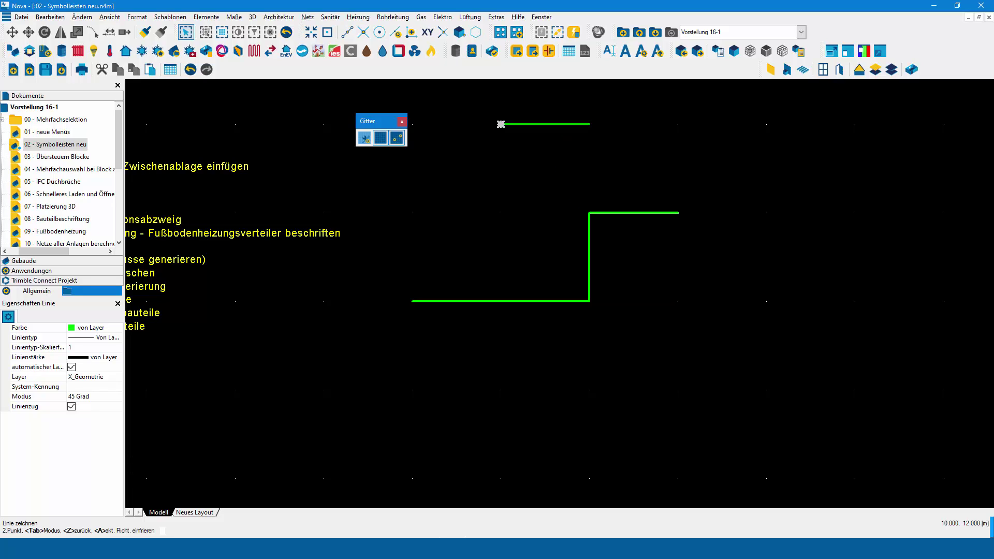
click(766, 124)
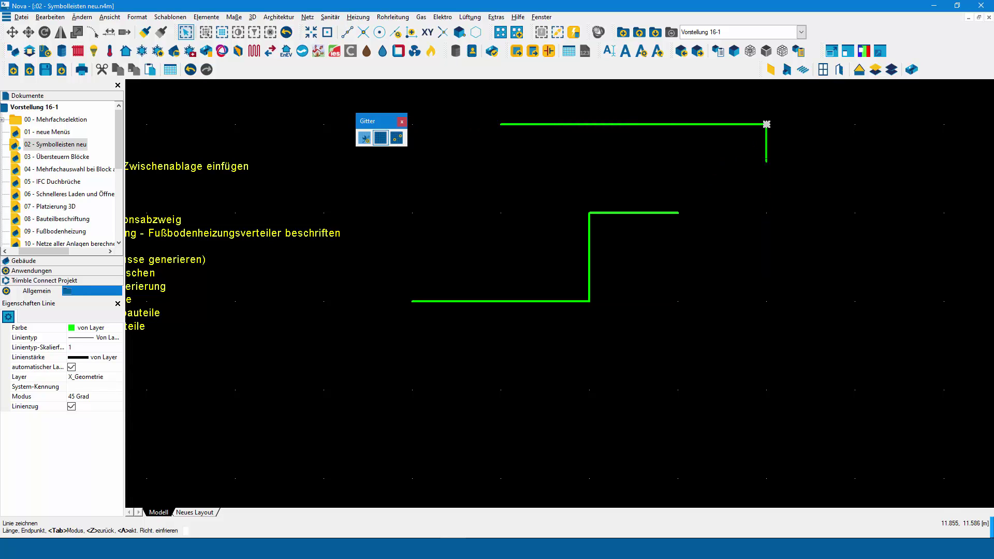
click(767, 171)
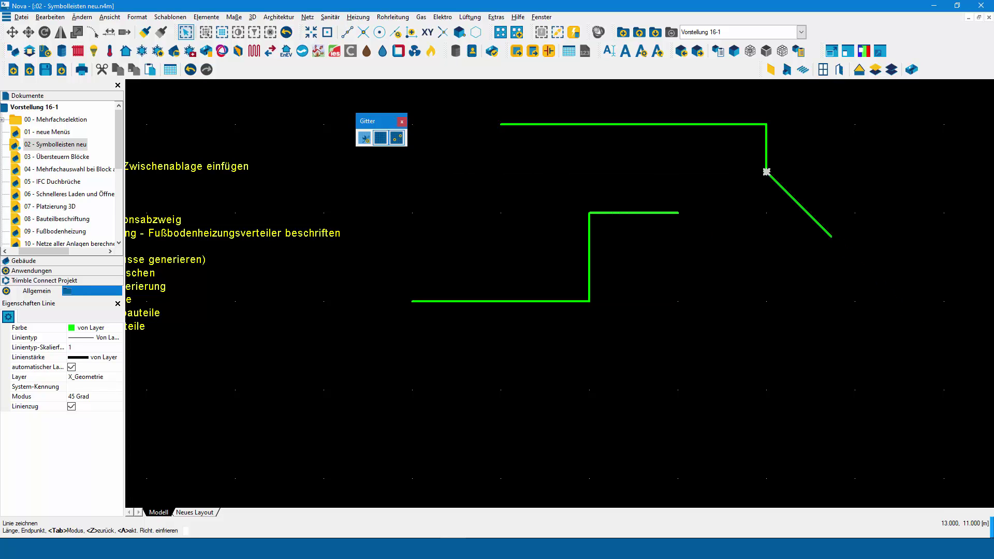
click(830, 237)
click(854, 213)
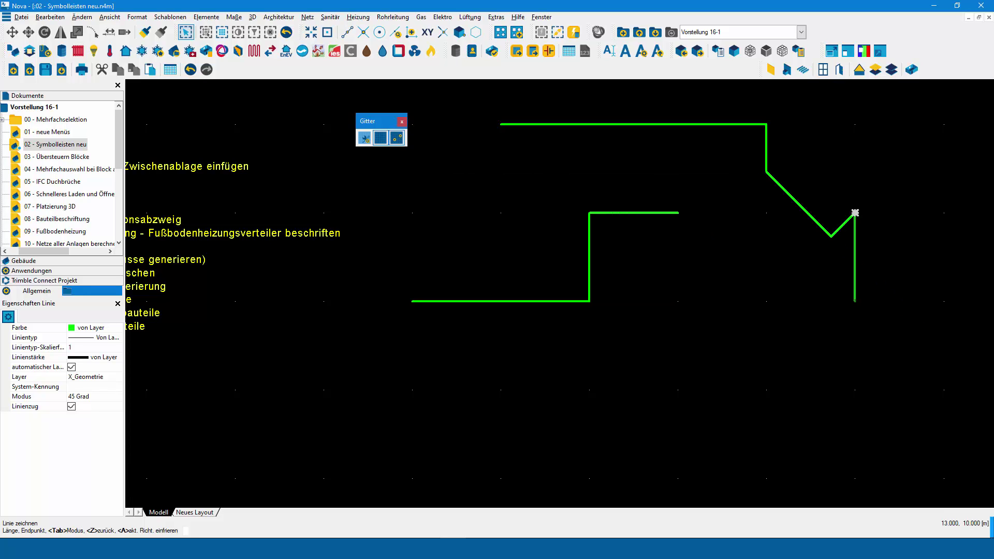
click(854, 389)
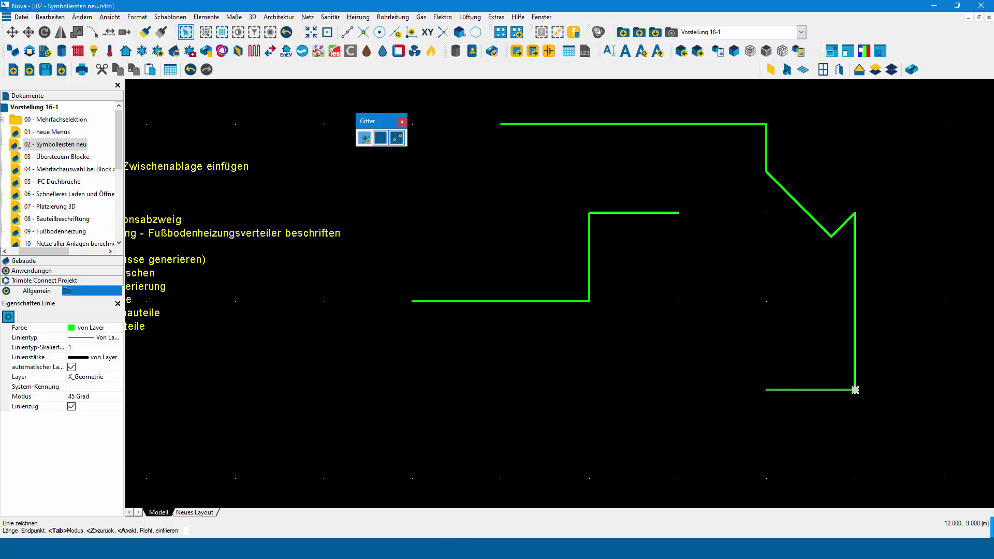
click(767, 389)
click(766, 301)
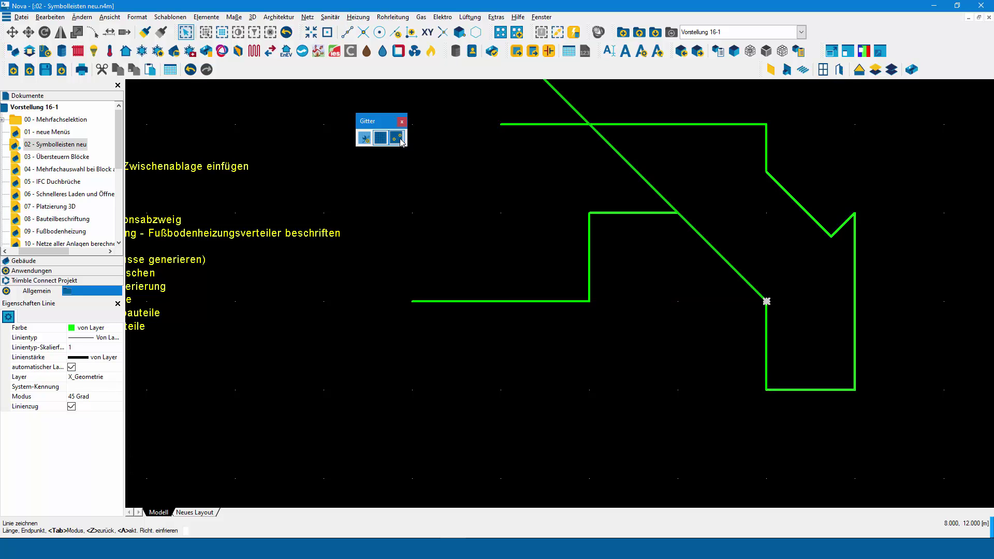
click(281, 301)
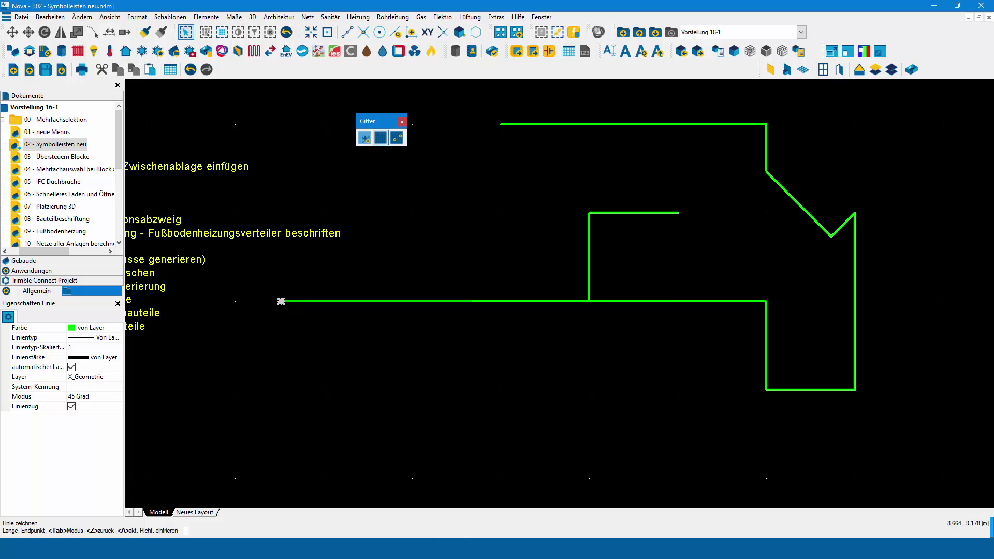
key(Escape)
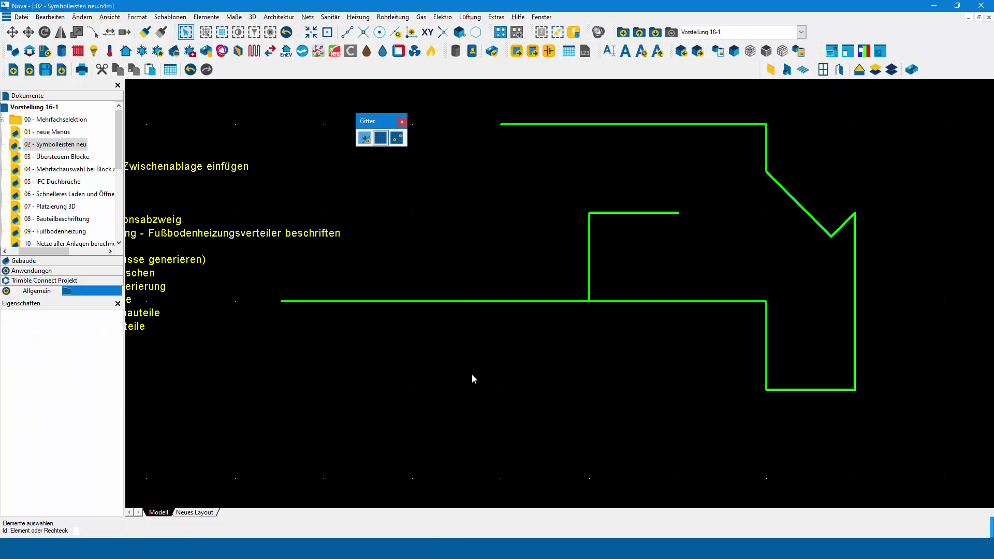
right_click(471, 374)
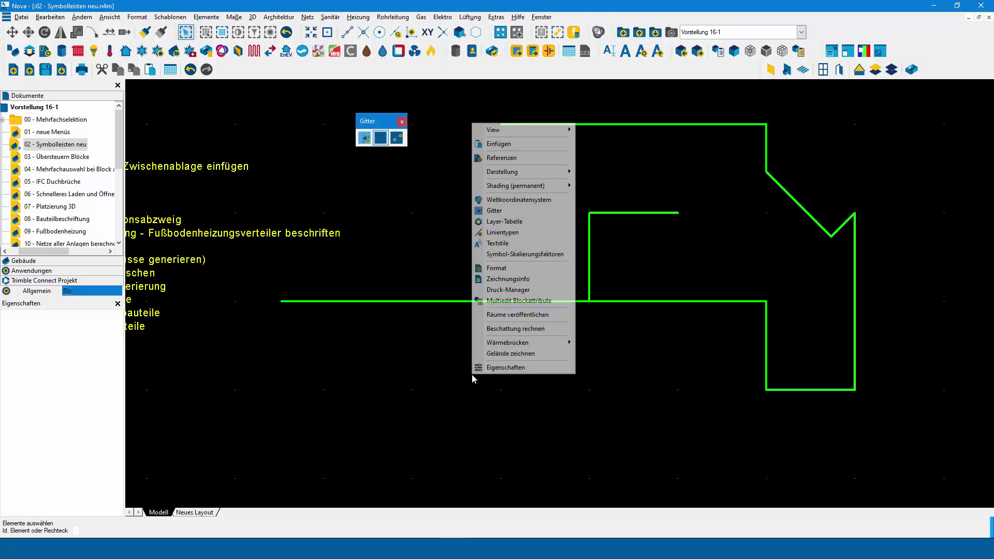
click(539, 211)
click(560, 210)
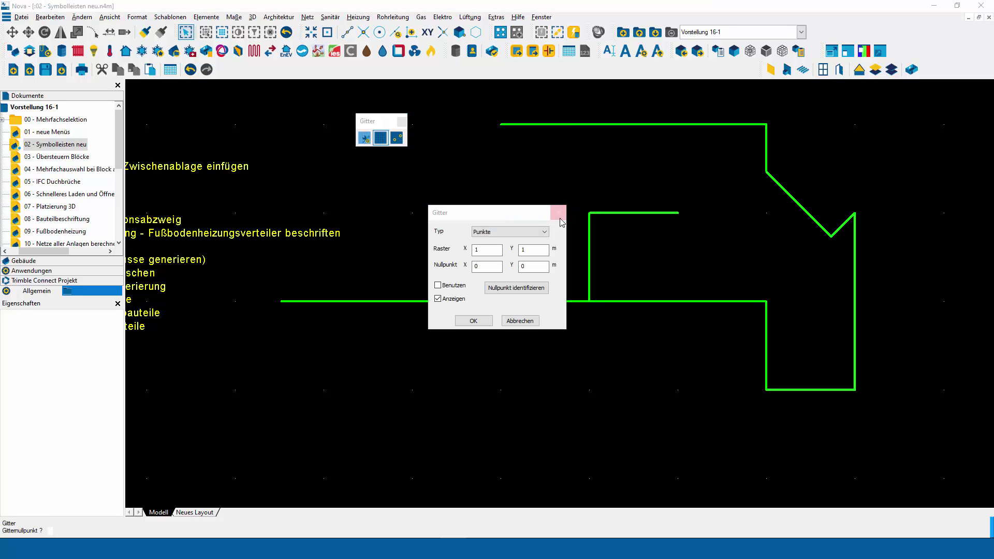